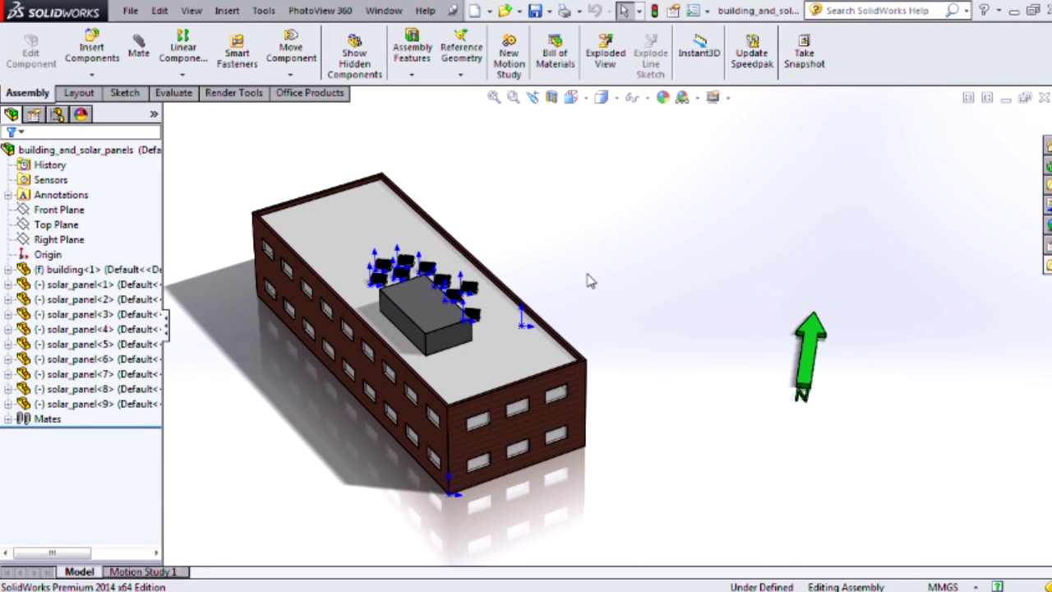
{"action": "left_click", "coordinate": [716, 98]}
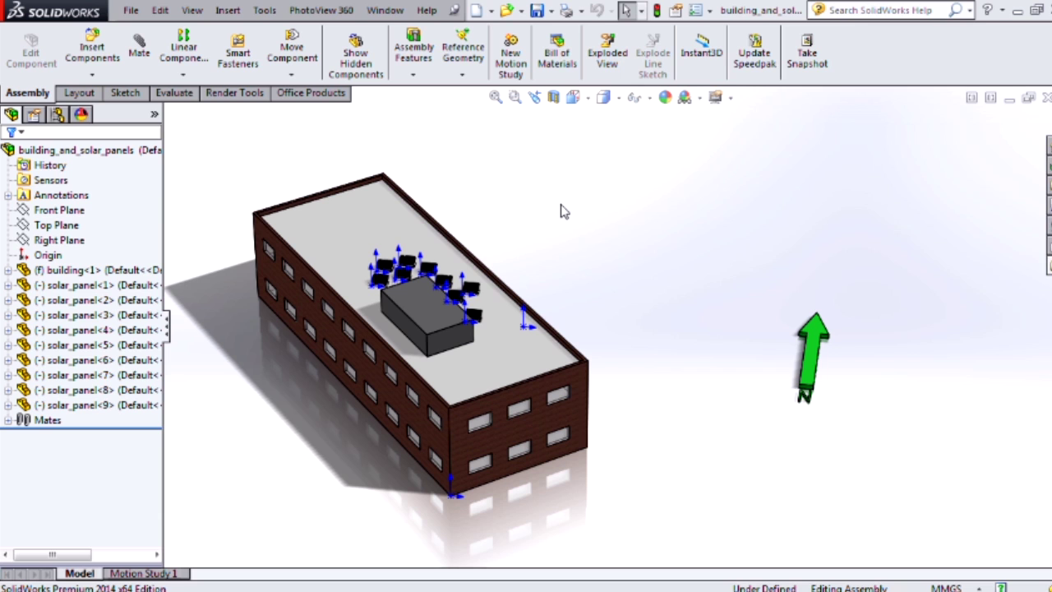
{"action": "left_click", "coordinate": [192, 10]}
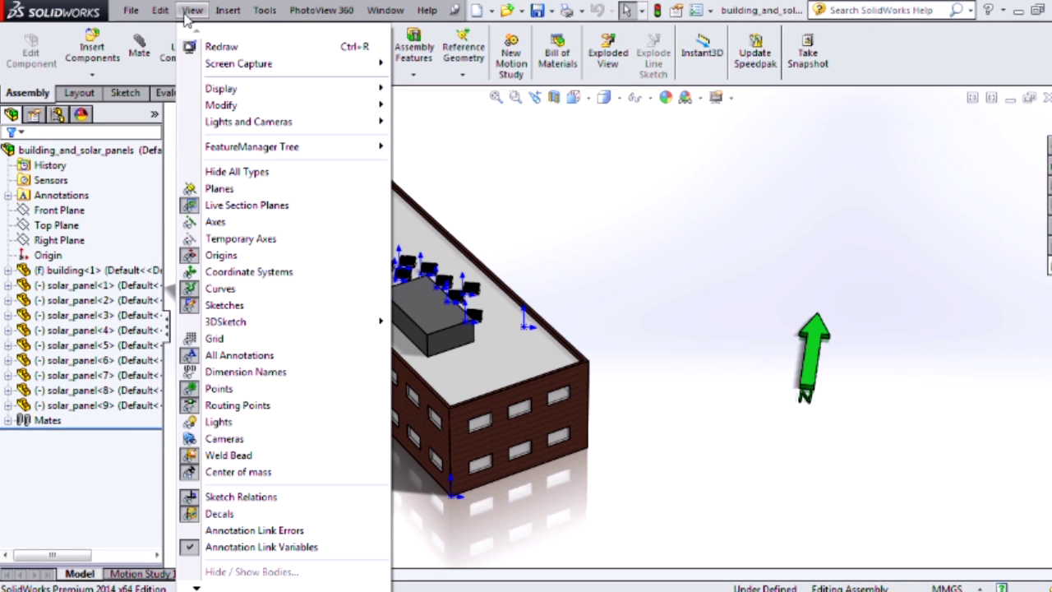
{"action": "mouse_move", "coordinate": [232, 123]}
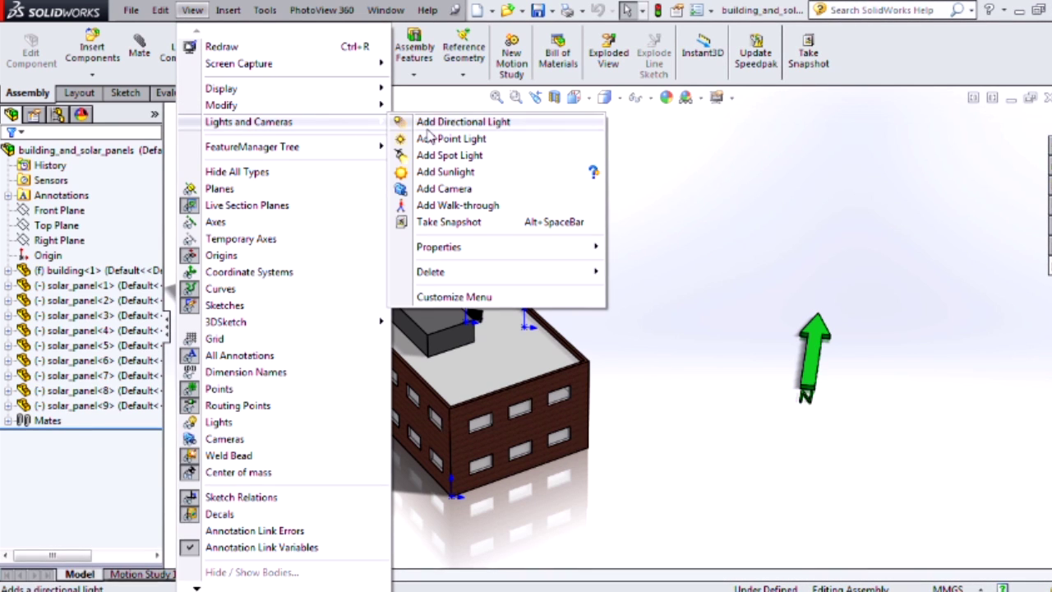
{"action": "left_click", "coordinate": [444, 170]}
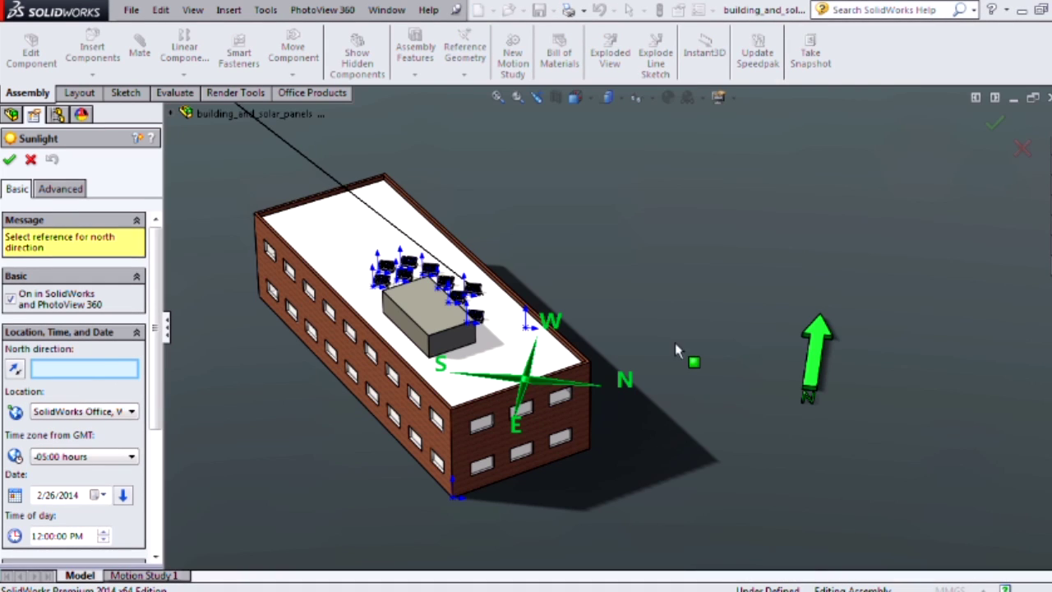
{"action": "left_click", "coordinate": [810, 355]}
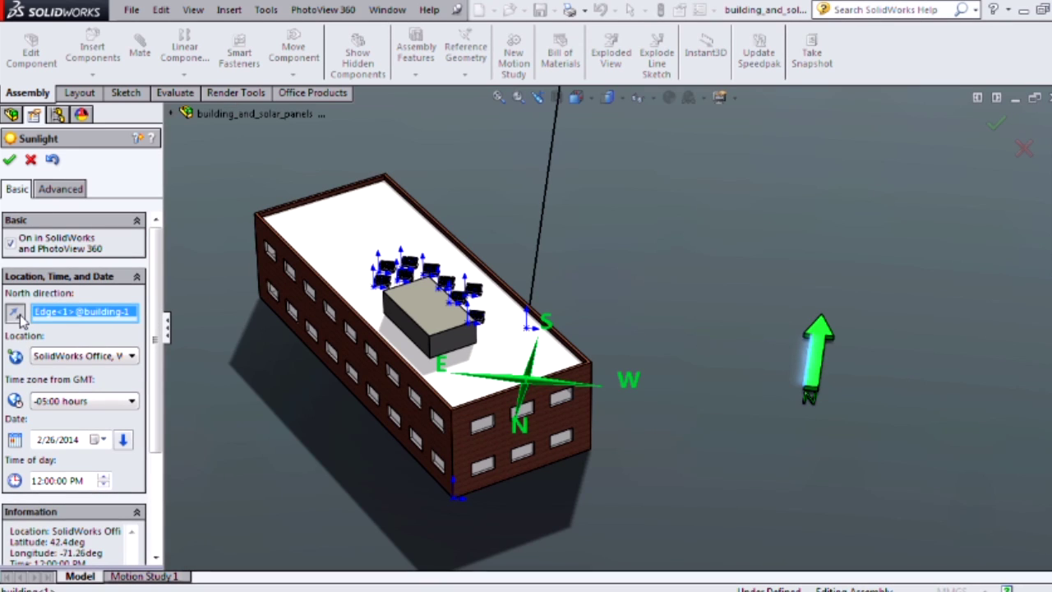
{"action": "left_click", "coordinate": [15, 315]}
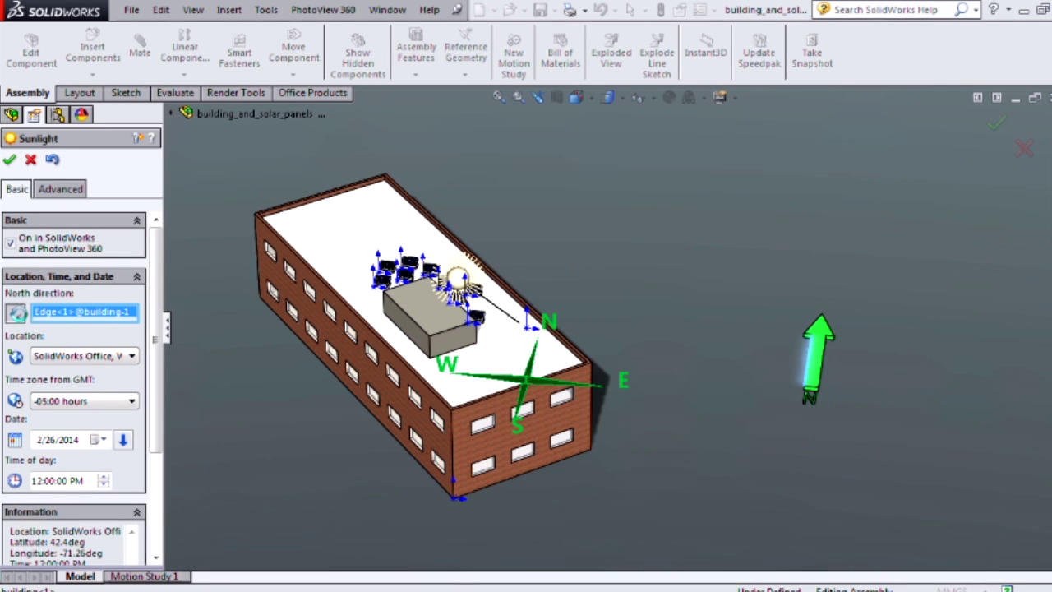
Set the sunlight to New York City, NY, 2/26/2014 at 12:00:00 PM and accept it
{"action": "left_click", "coordinate": [132, 356]}
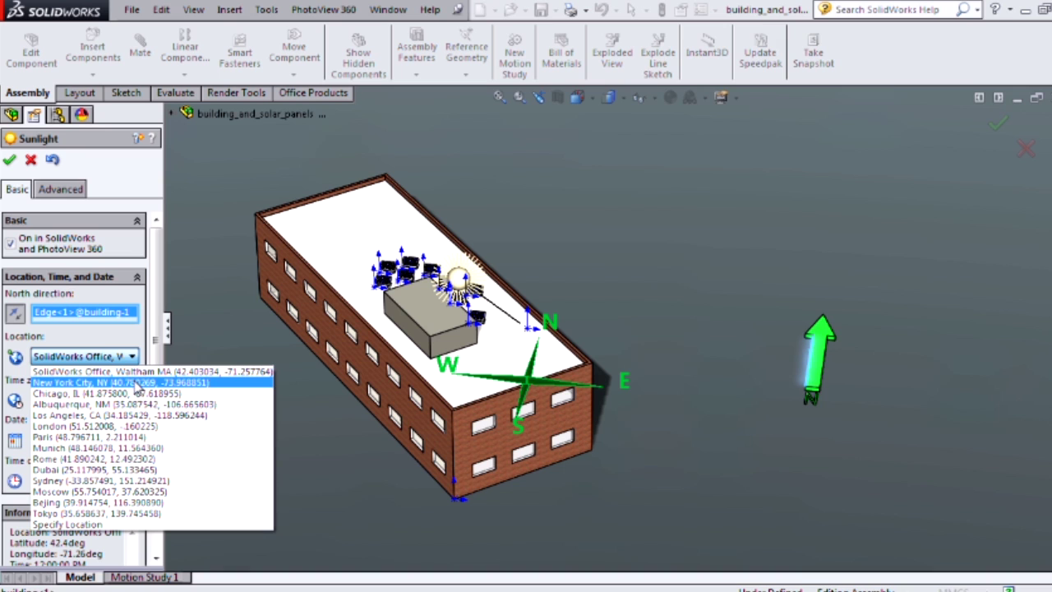
{"action": "left_click", "coordinate": [78, 384]}
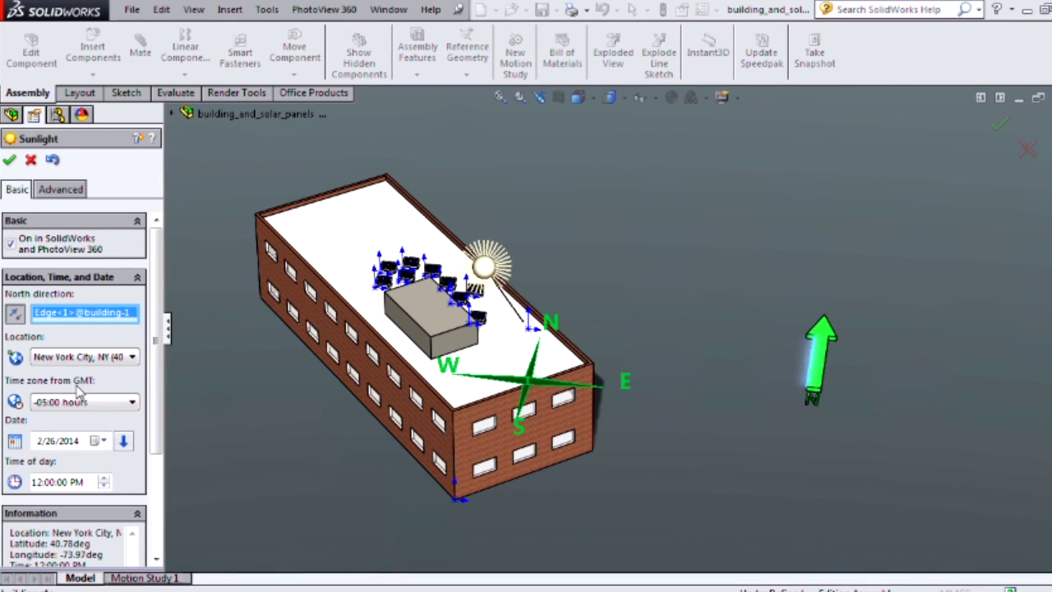
{"action": "scroll", "coordinate": [78, 362], "scroll_direction": "down", "scroll_amount": 3}
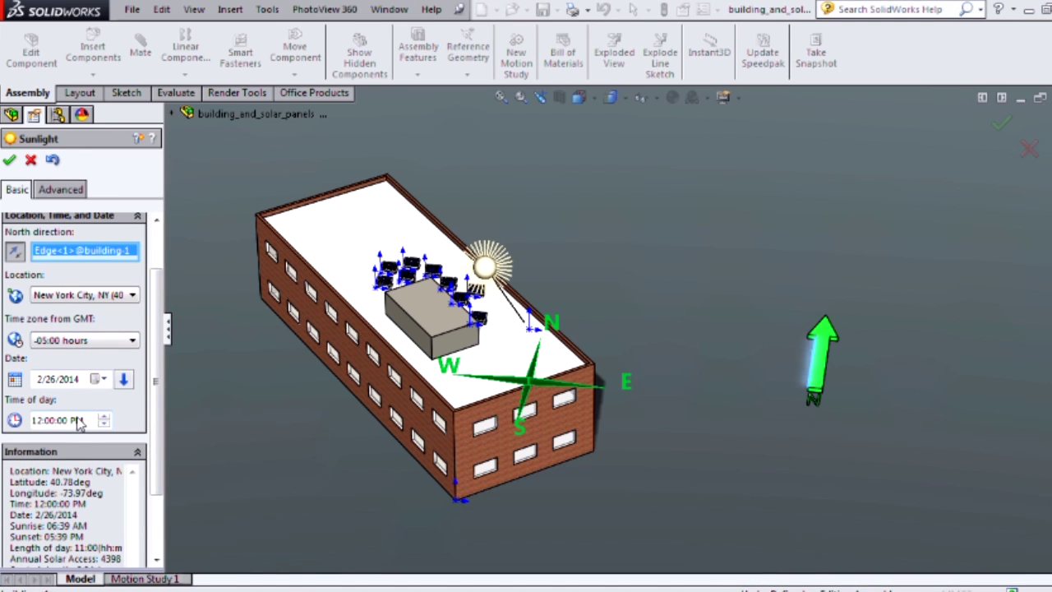
{"action": "left_click", "coordinate": [103, 416]}
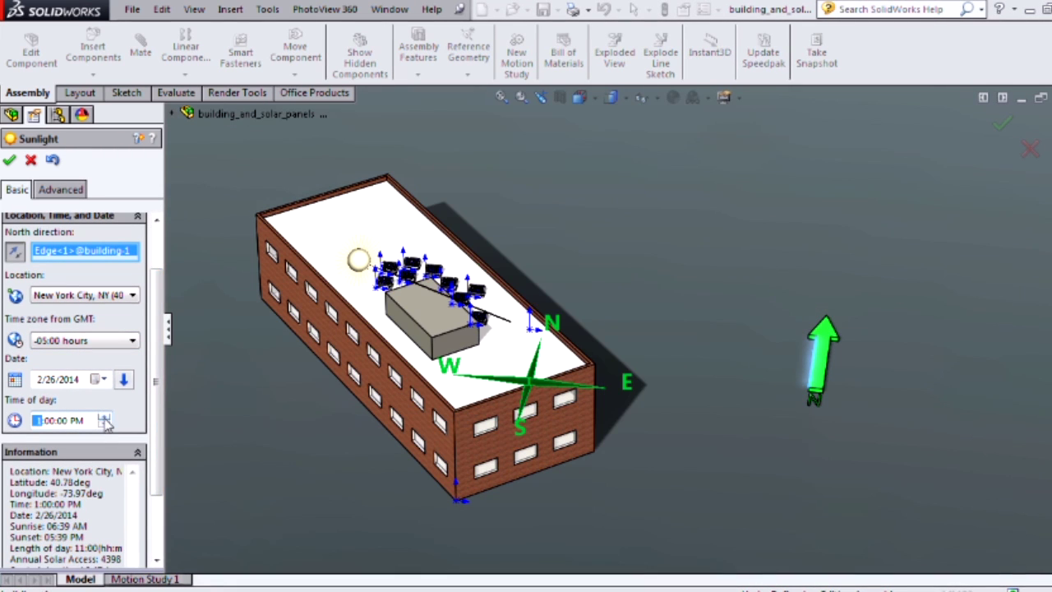
{"action": "left_click", "coordinate": [105, 424]}
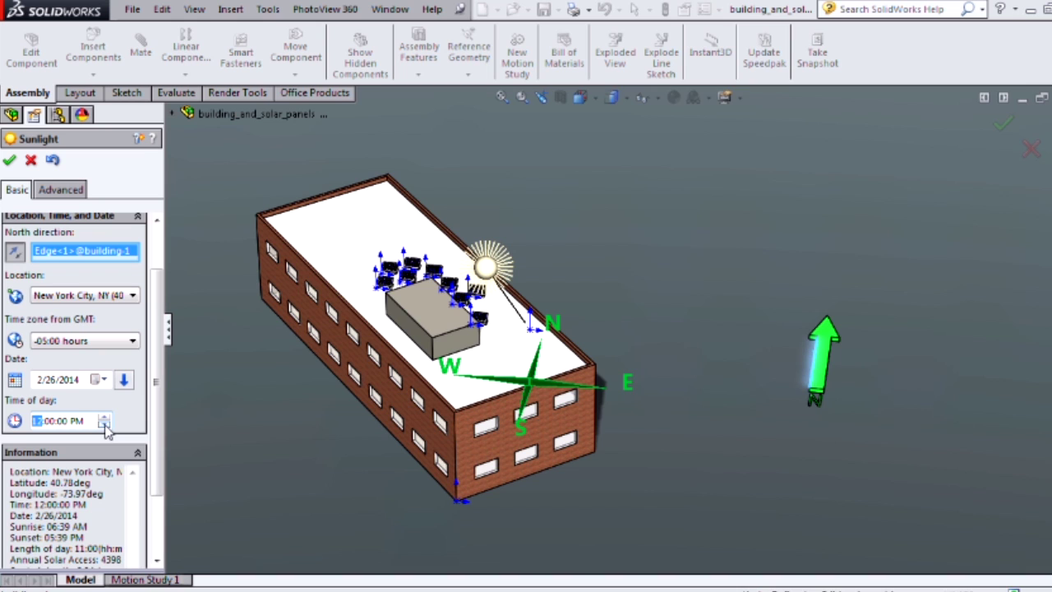
{"action": "left_click", "coordinate": [104, 425]}
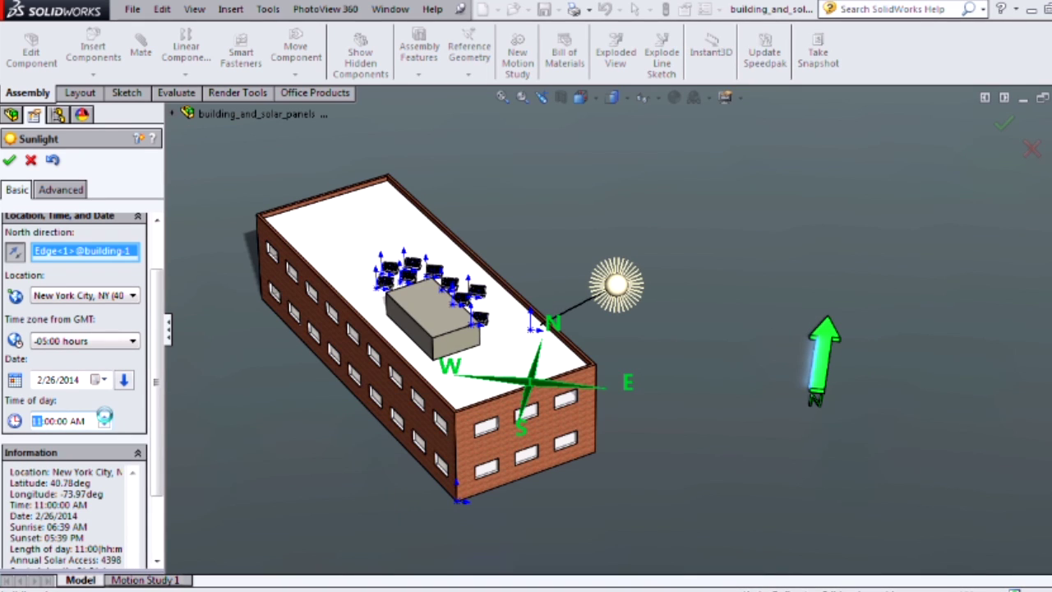
{"action": "left_click", "coordinate": [103, 416]}
{"action": "left_click_drag", "start_coordinate": [158, 381], "coordinate": [233, 436]}
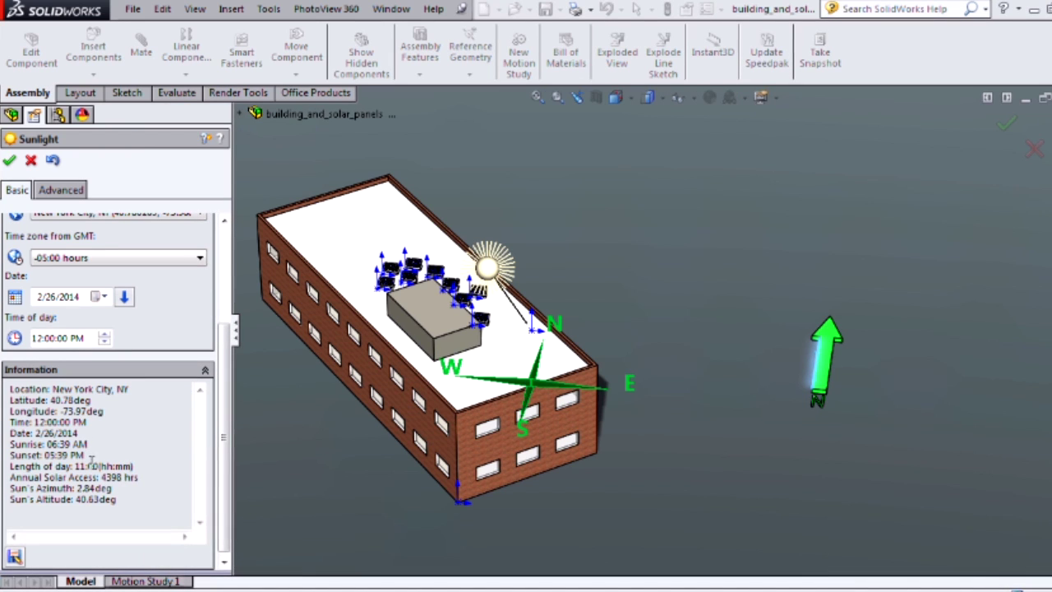
{"action": "left_click", "coordinate": [10, 161]}
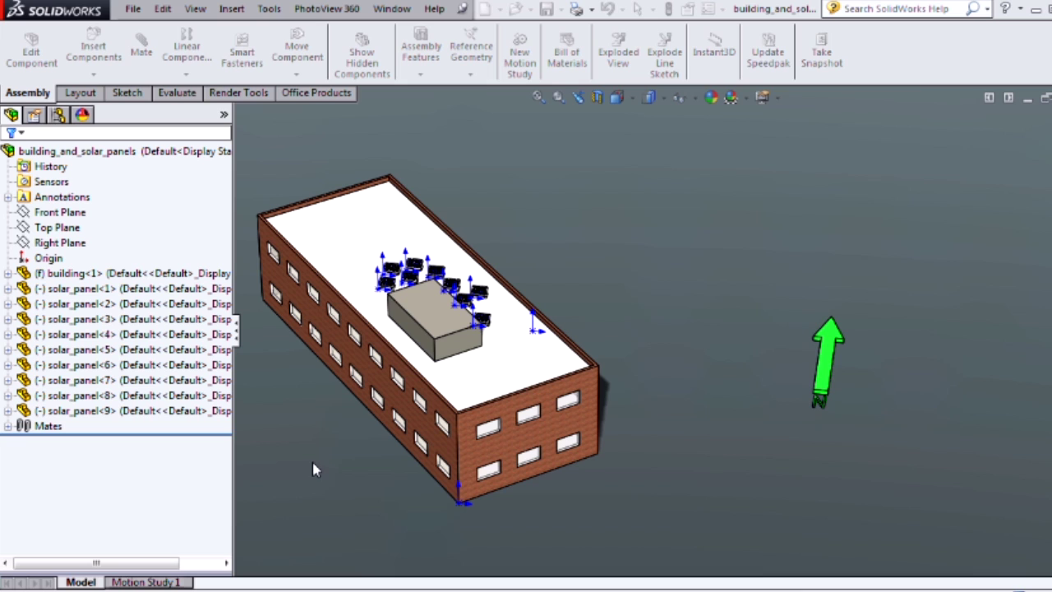
In Motion Study 1, start the Animation Wizard and continue with a Solar Access Study
{"action": "left_click", "coordinate": [152, 582]}
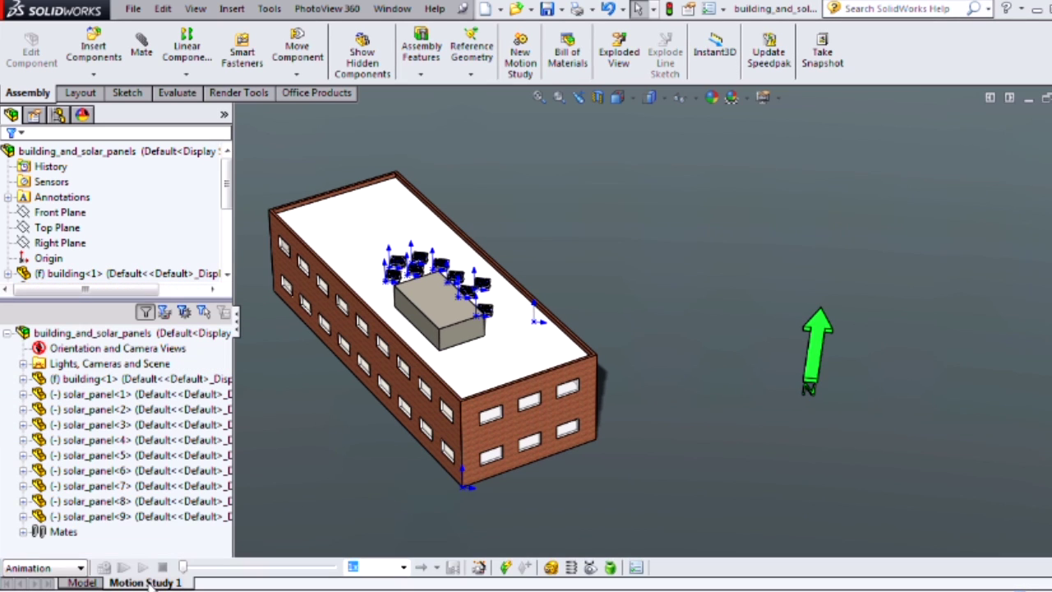
{"action": "left_click", "coordinate": [479, 567]}
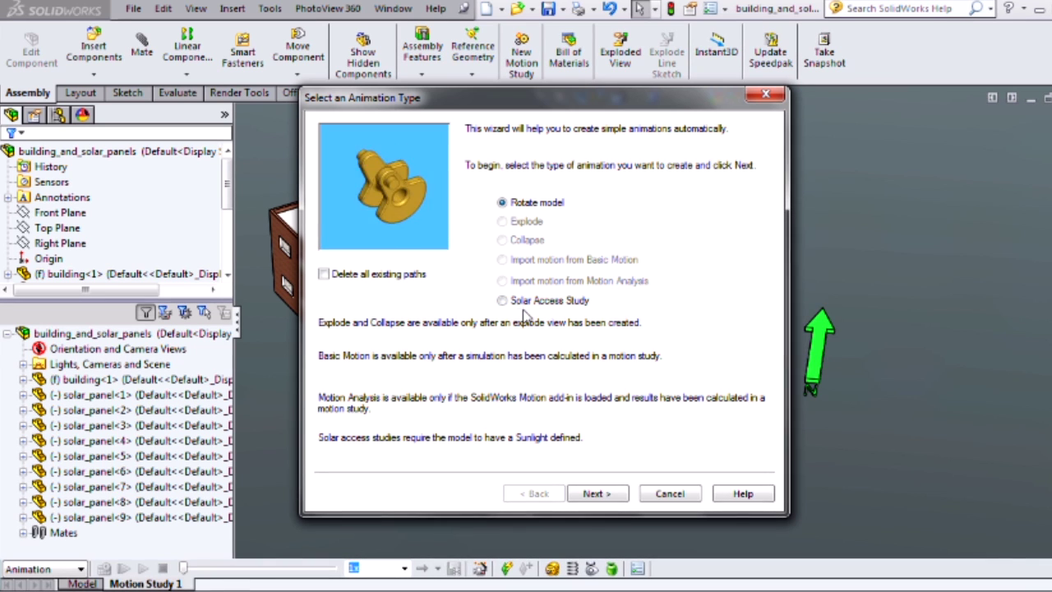
{"action": "left_click", "coordinate": [518, 303]}
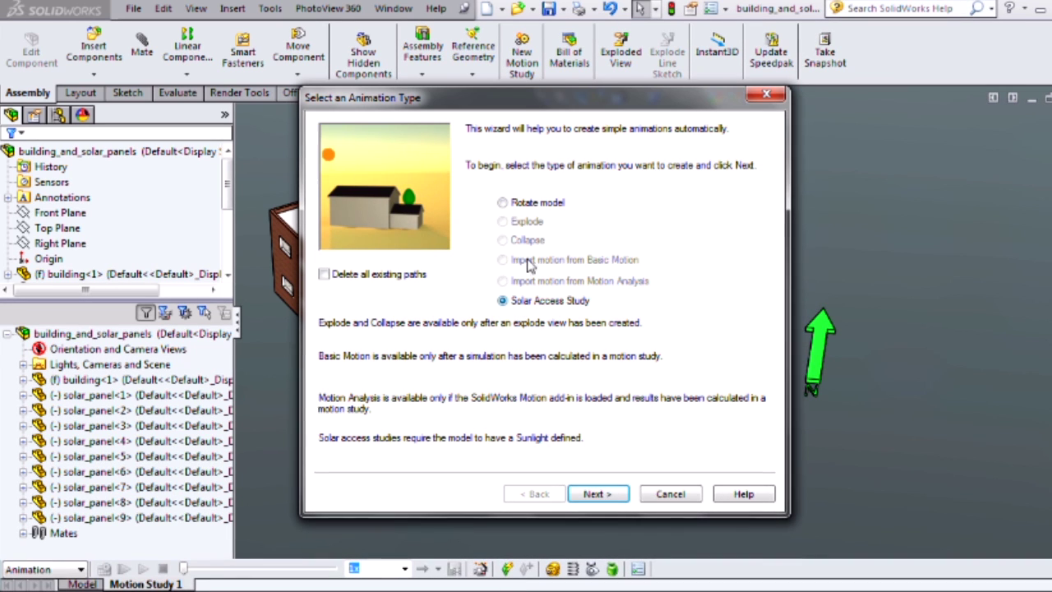
{"action": "left_click_drag", "start_coordinate": [517, 98], "coordinate": [776, 120]}
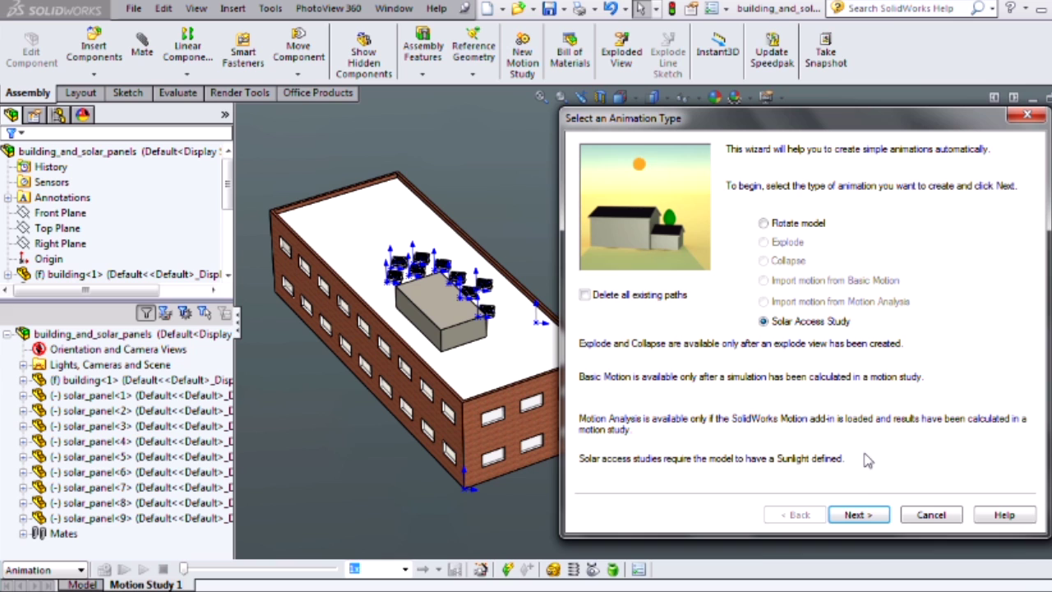
{"action": "left_click", "coordinate": [862, 516]}
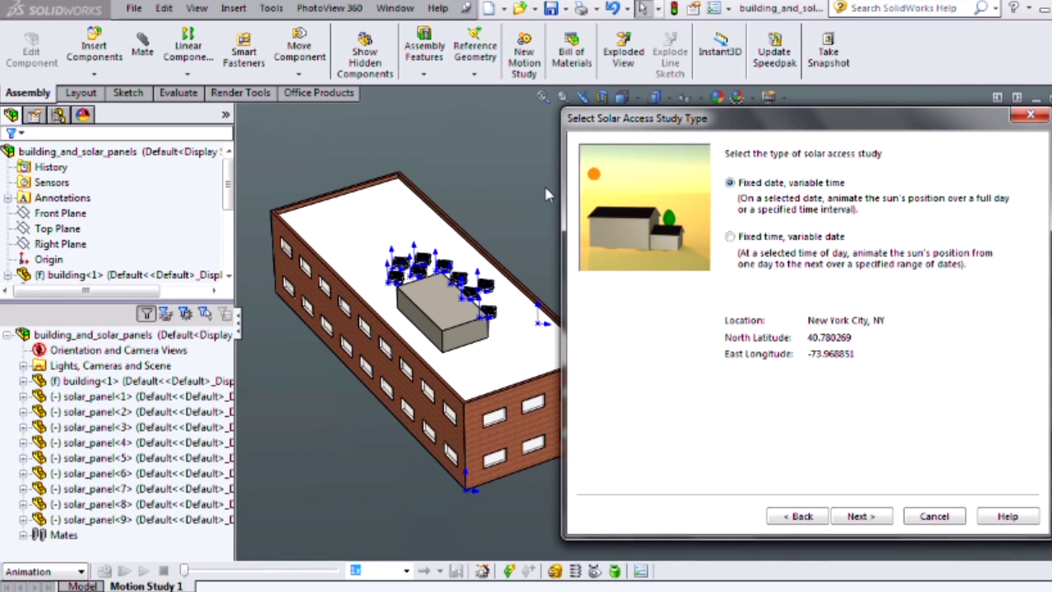
Create a fixed-date, variable-time study for 2/26/2014, sunrise to sunset, lasting 10 seconds
{"action": "left_click", "coordinate": [817, 240]}
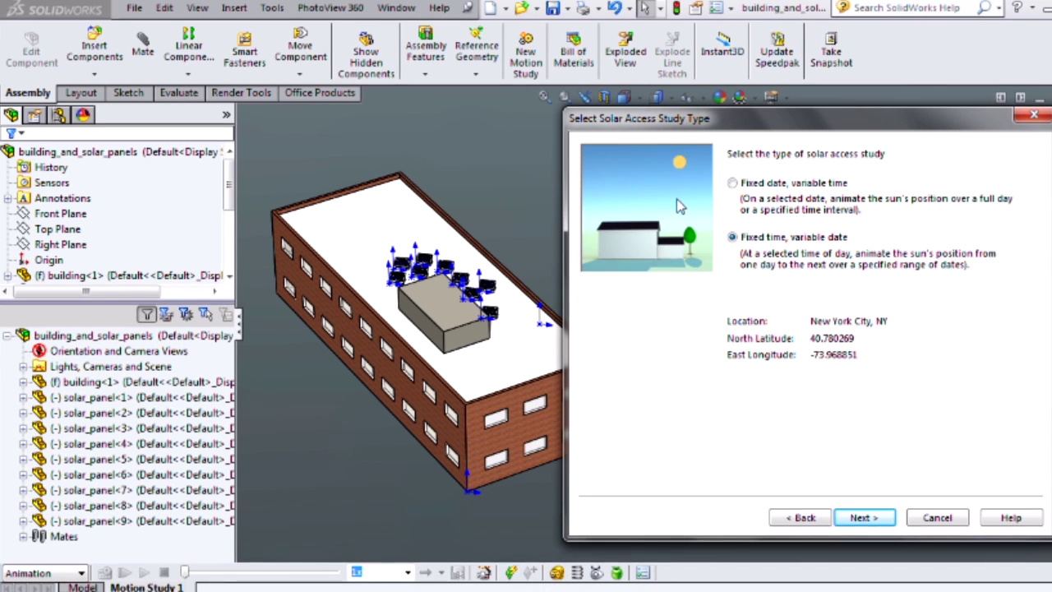
{"action": "left_click", "coordinate": [766, 185]}
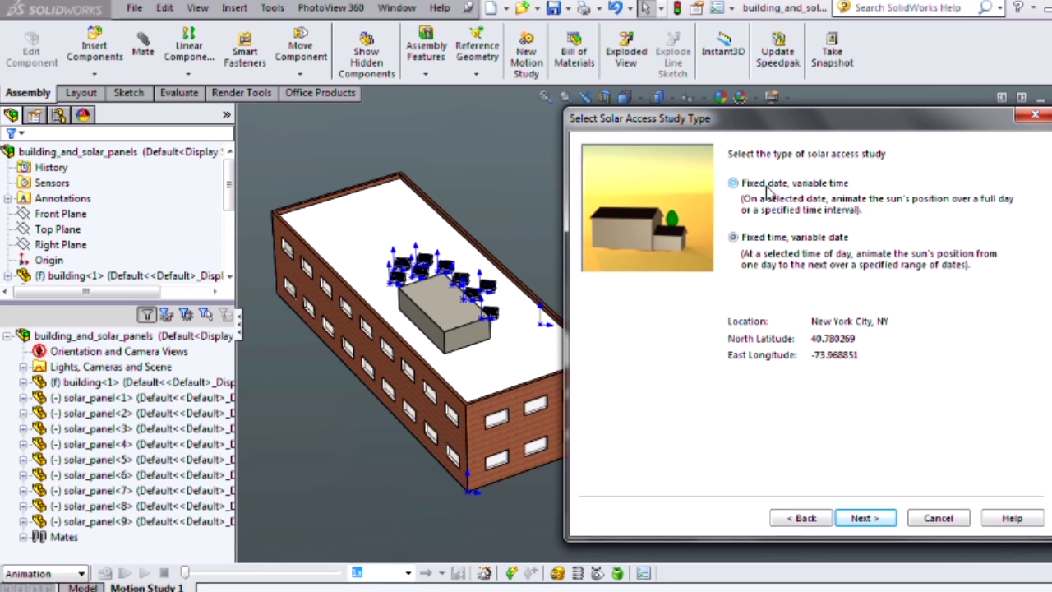
{"action": "left_click", "coordinate": [866, 518]}
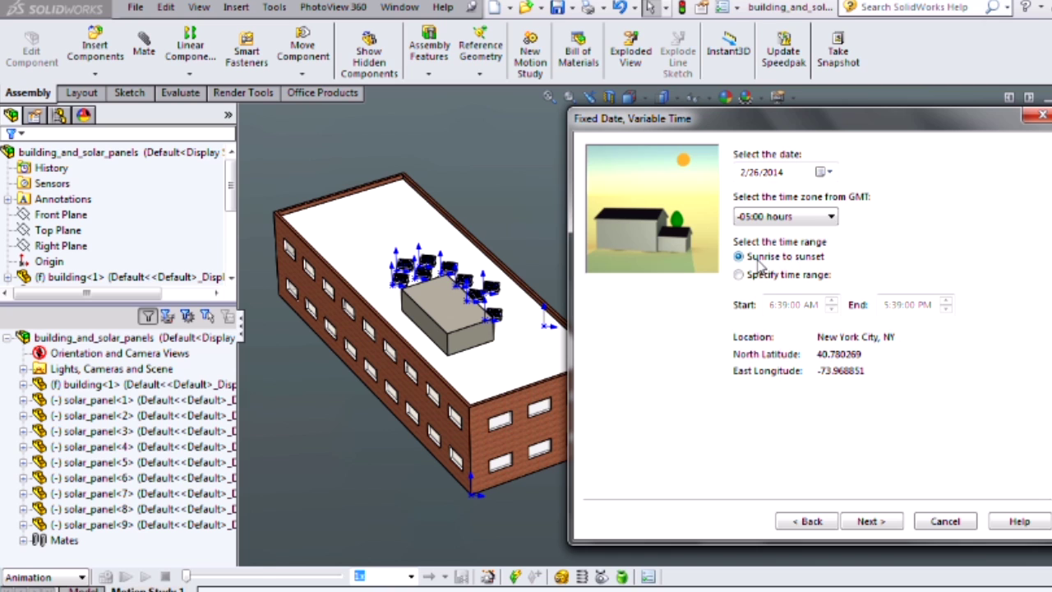
{"action": "left_click", "coordinate": [871, 521]}
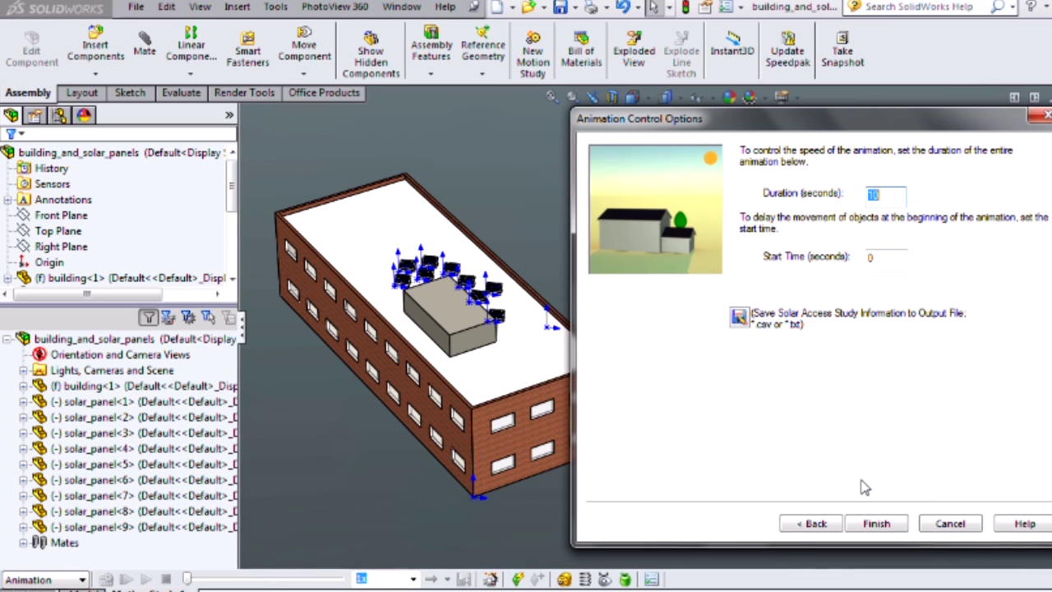
{"action": "left_click", "coordinate": [880, 525]}
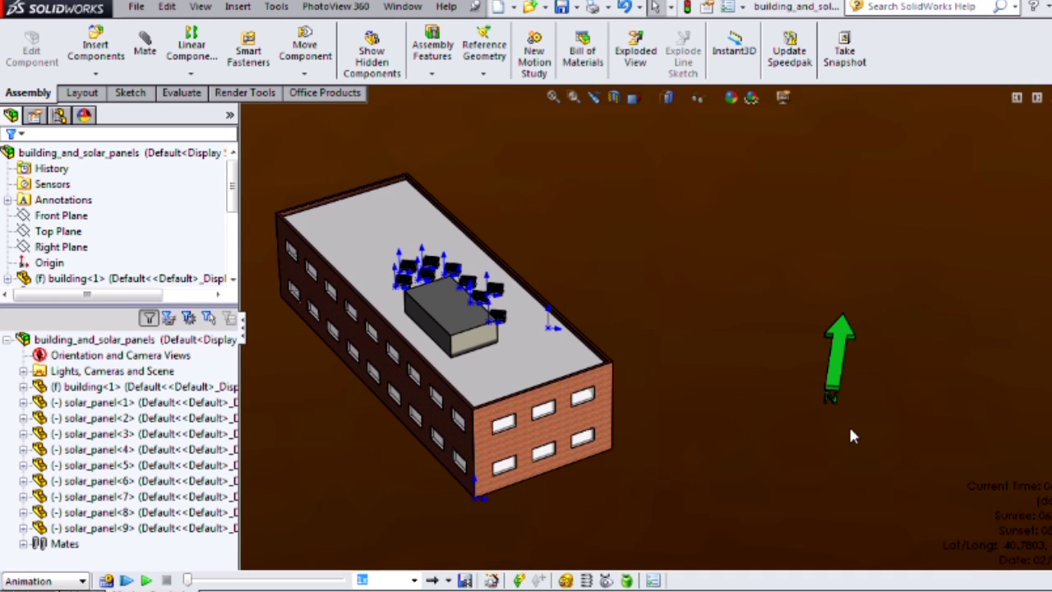
Play the solar access animation to watch the box's shadow cross the rooftop panels
{"action": "left_click", "coordinate": [146, 581]}
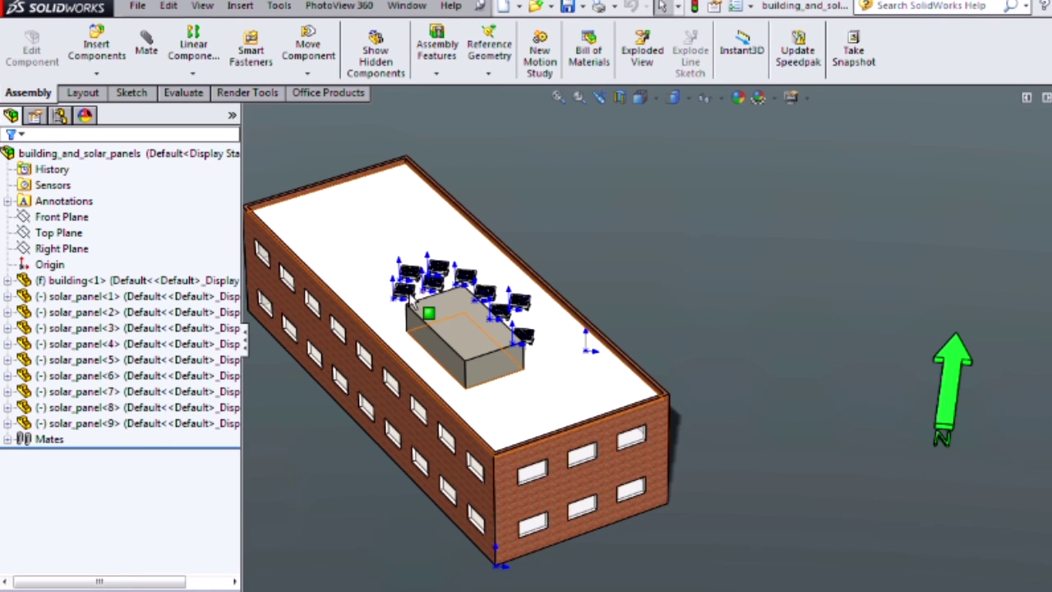
Move the panels beside the box out to the roof's front edge and front corner
{"action": "middle_click_drag", "start_coordinate": [411, 306], "coordinate": [392, 345]}
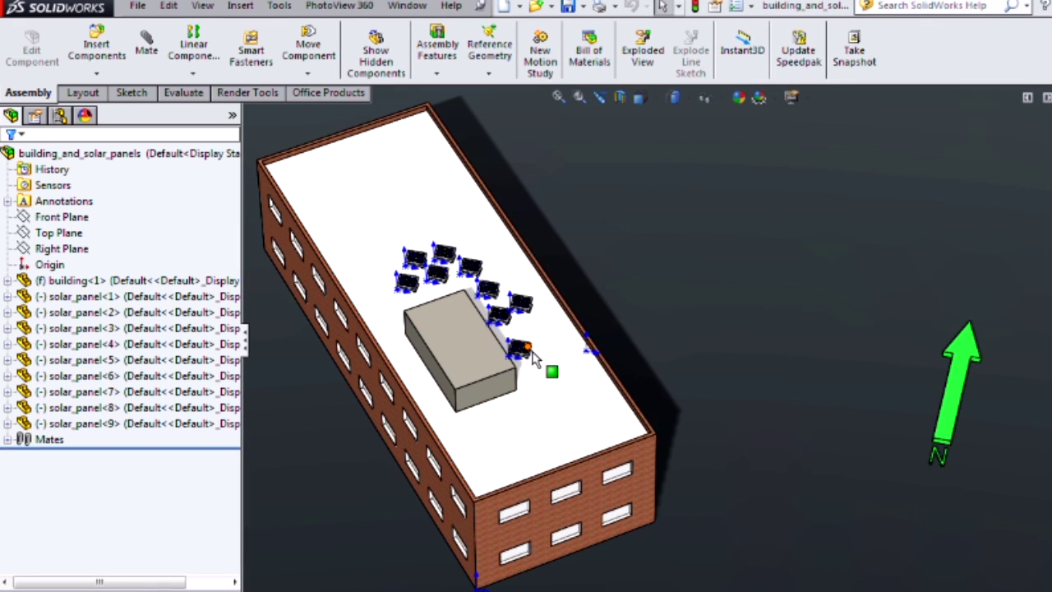
{"action": "left_click_drag", "start_coordinate": [531, 355], "coordinate": [489, 447]}
{"action": "left_click_drag", "start_coordinate": [515, 330], "coordinate": [535, 479]}
{"action": "left_click_drag", "start_coordinate": [520, 303], "coordinate": [567, 441]}
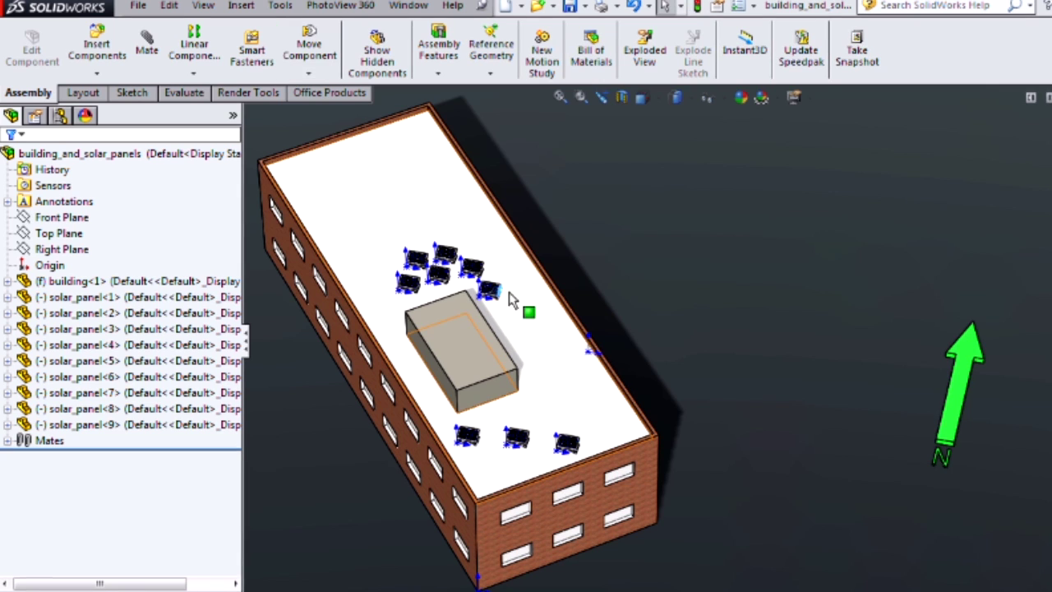
{"action": "left_click_drag", "start_coordinate": [493, 289], "coordinate": [678, 481]}
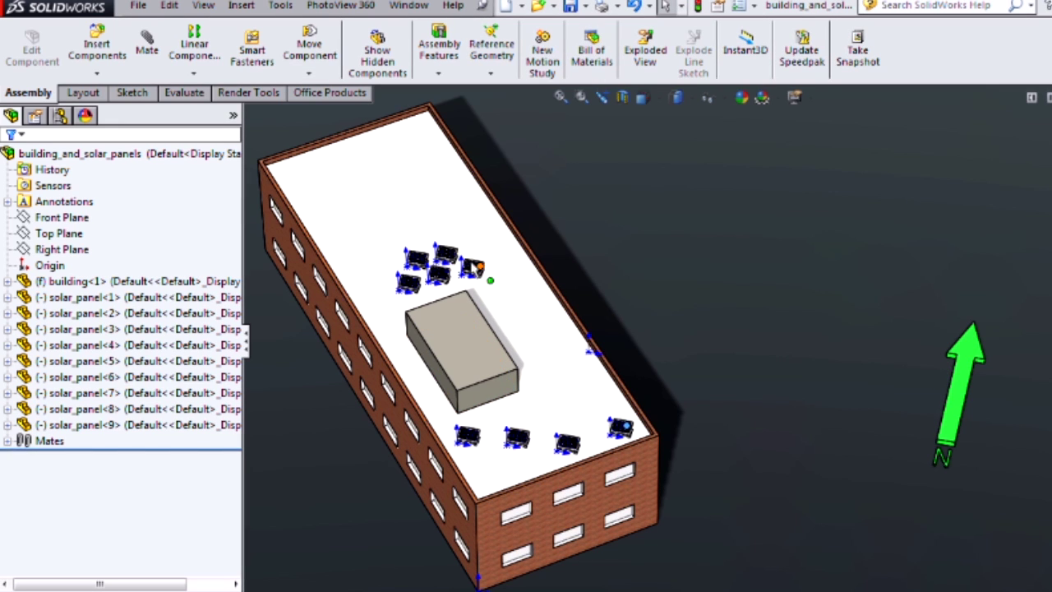
Move the remaining clustered panels toward the back of the roof, clear of the box
{"action": "left_click_drag", "start_coordinate": [444, 246], "coordinate": [415, 136]}
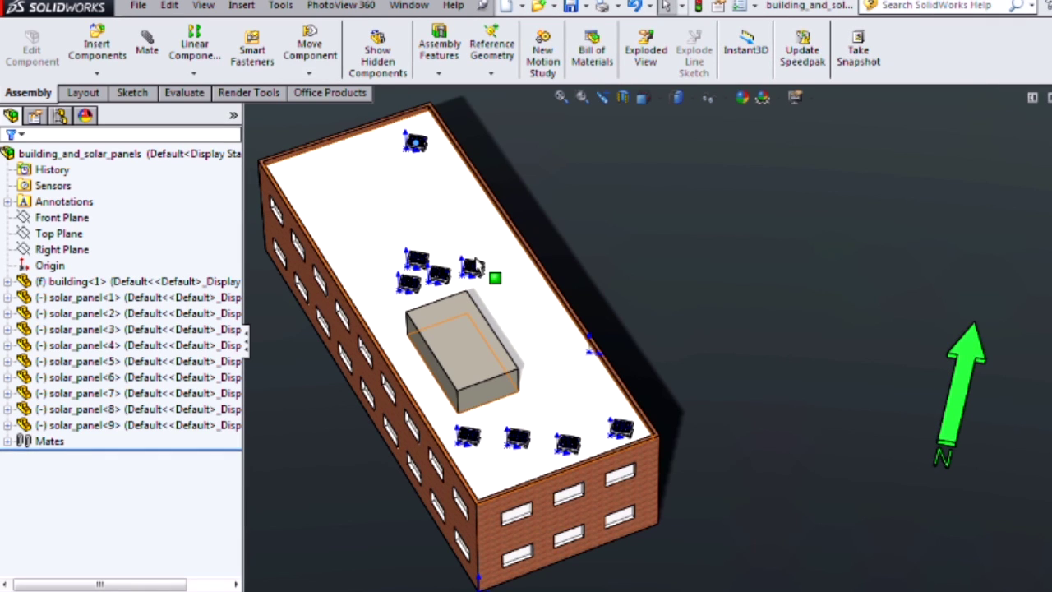
{"action": "mouse_move", "coordinate": [437, 197]}
{"action": "left_mouse_down"}
{"action": "mouse_move", "coordinate": [423, 164]}
{"action": "mouse_move", "coordinate": [442, 194]}
{"action": "left_mouse_up"}
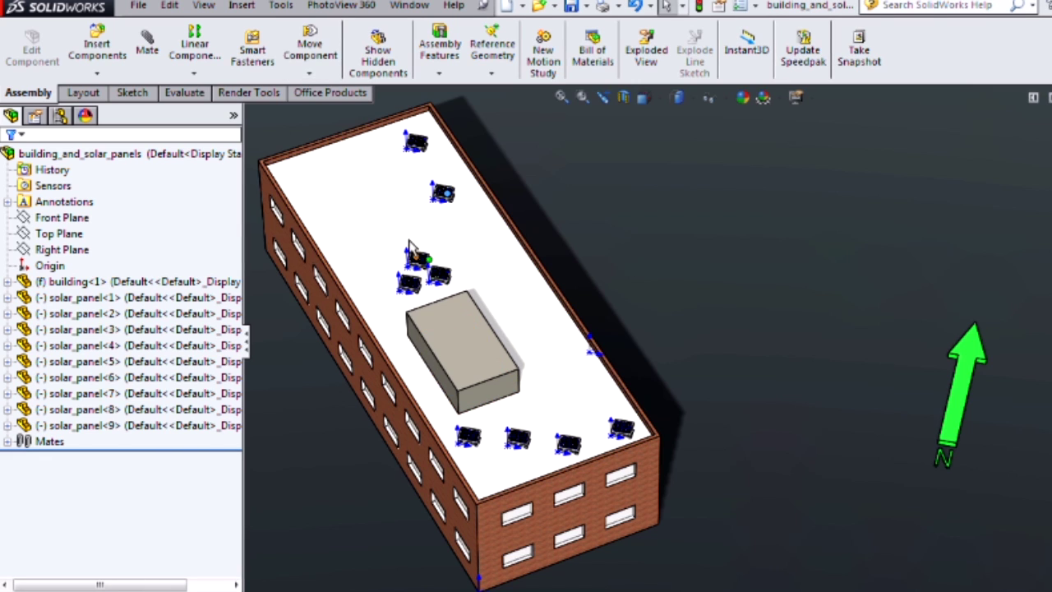
{"action": "left_click_drag", "start_coordinate": [409, 246], "coordinate": [352, 154]}
{"action": "left_click_drag", "start_coordinate": [431, 265], "coordinate": [372, 200]}
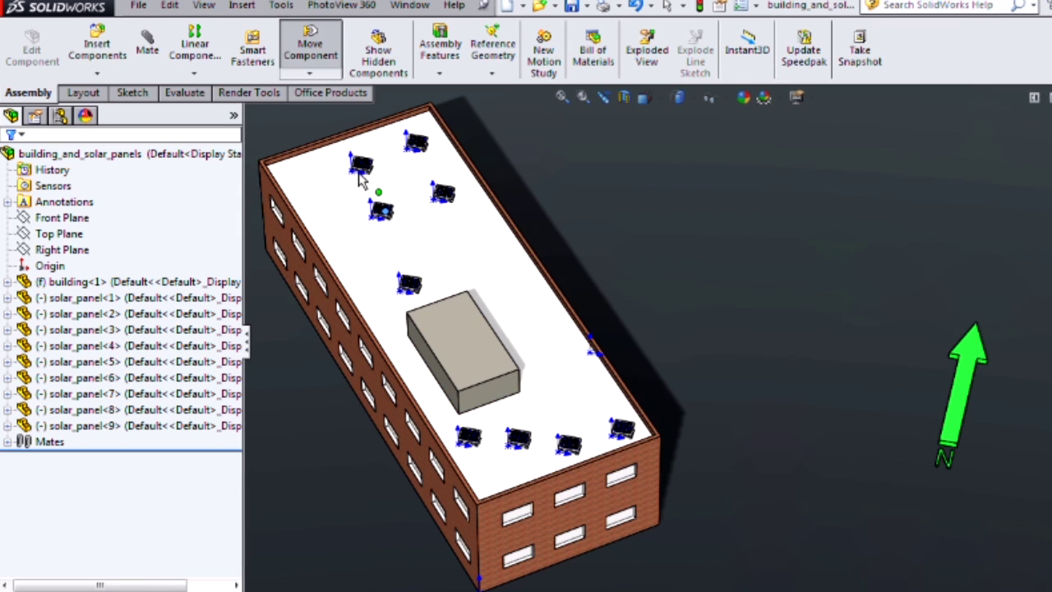
{"action": "left_click_drag", "start_coordinate": [409, 282], "coordinate": [302, 199]}
{"action": "middle_click_drag", "start_coordinate": [342, 460], "coordinate": [354, 349]}
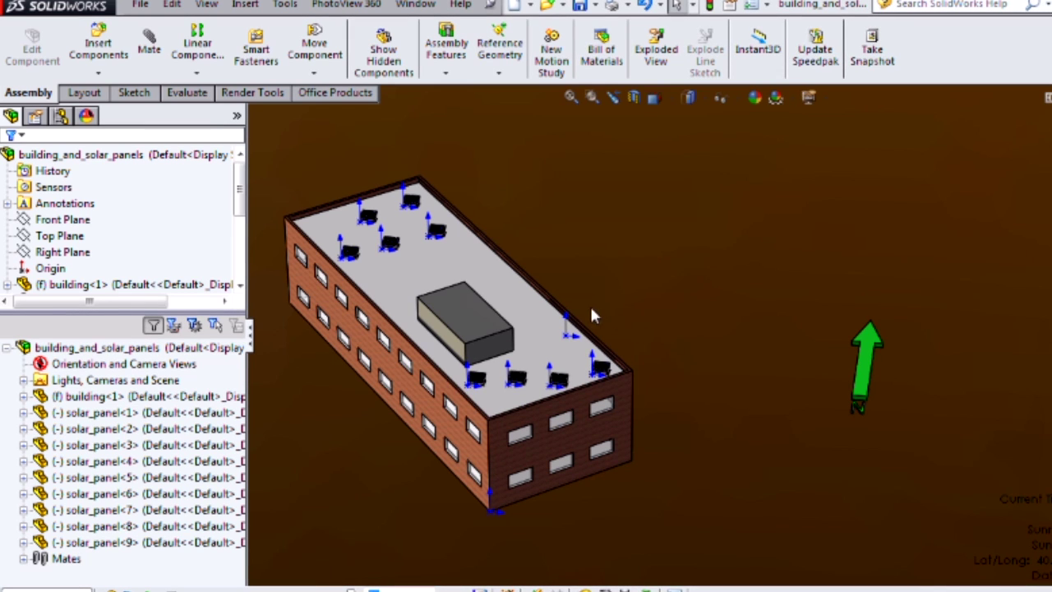
Expand the scene lights and highlight the Sunlight among Ambient and Directional1–3
{"action": "left_click", "coordinate": [23, 380]}
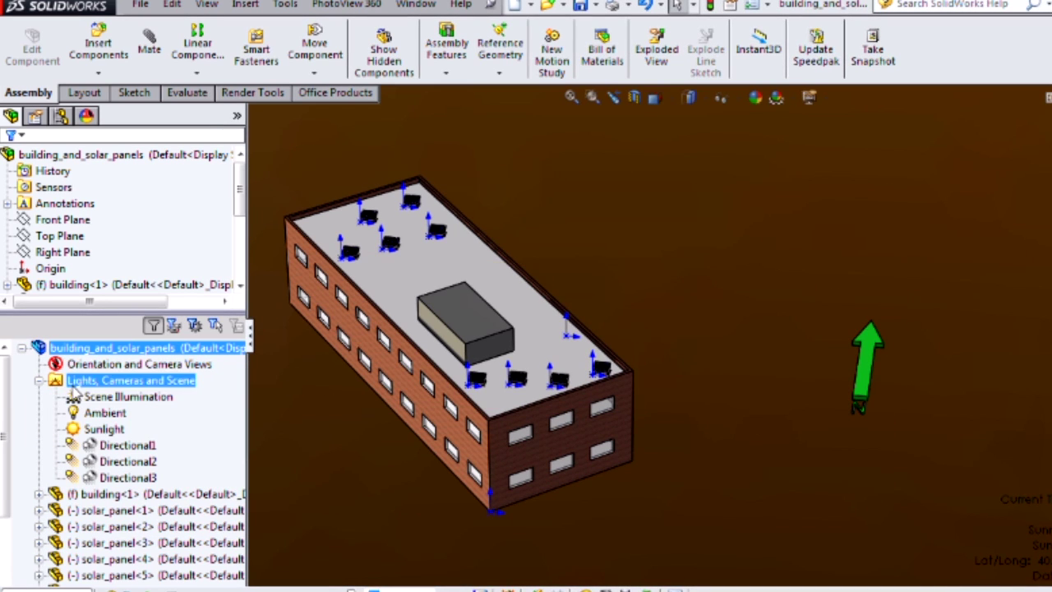
{"action": "left_click", "coordinate": [113, 431]}
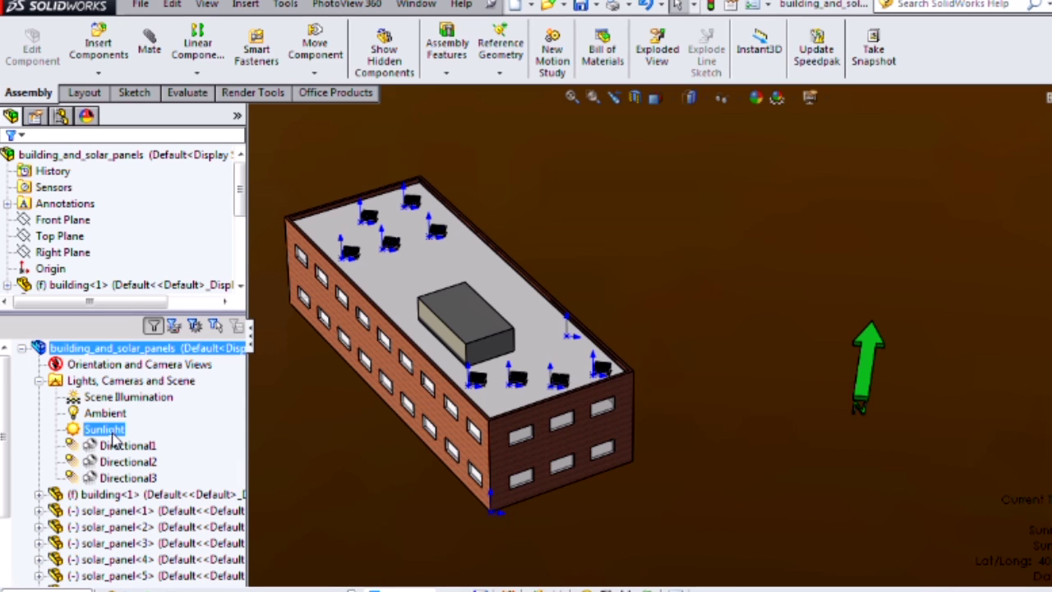
{"action": "left_click", "coordinate": [224, 451]}
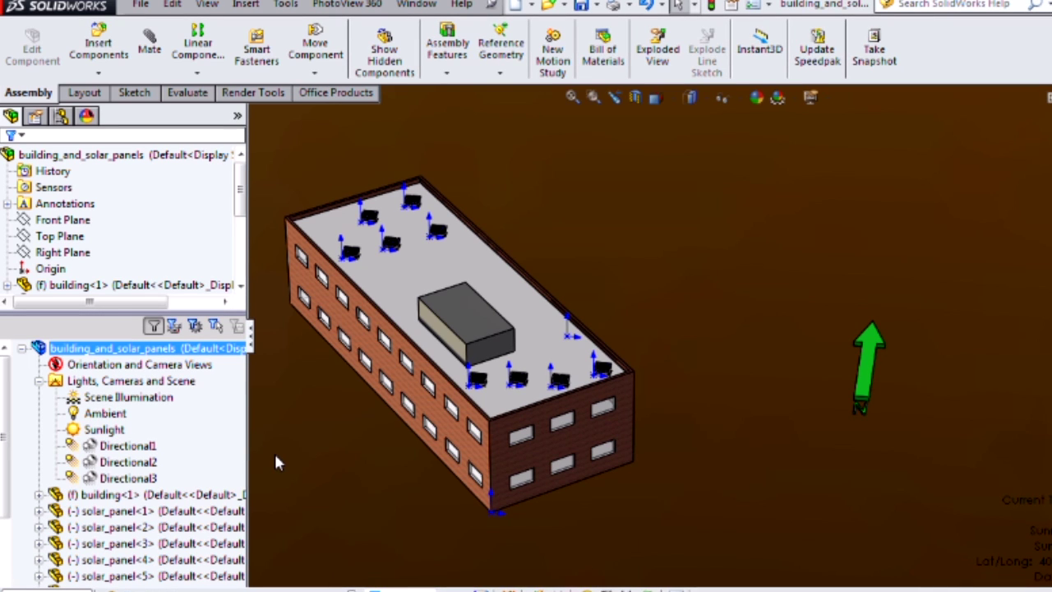